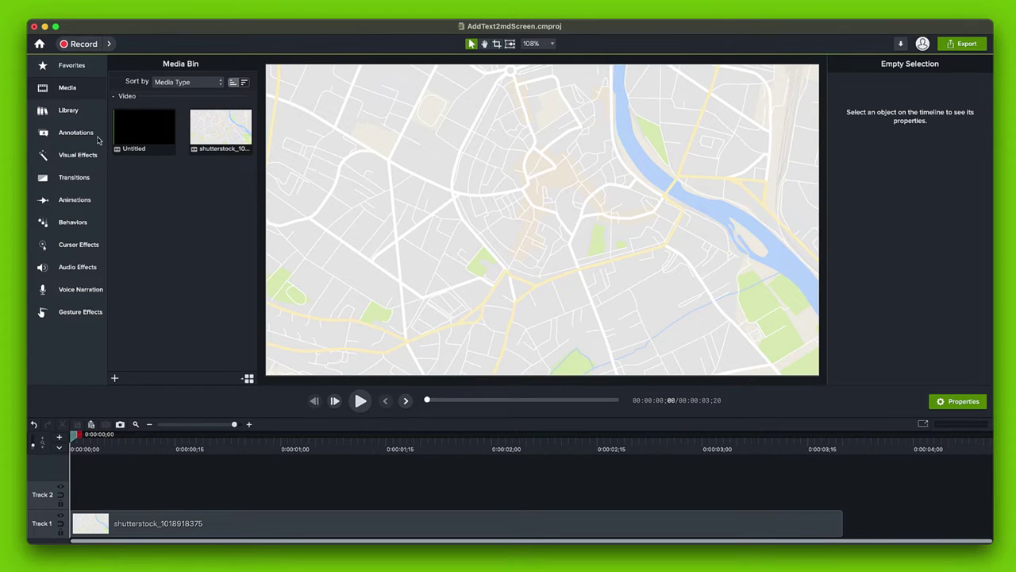
- Place the purple speech-bubble callout reading ABC on the lower left of the map
click(97, 135)
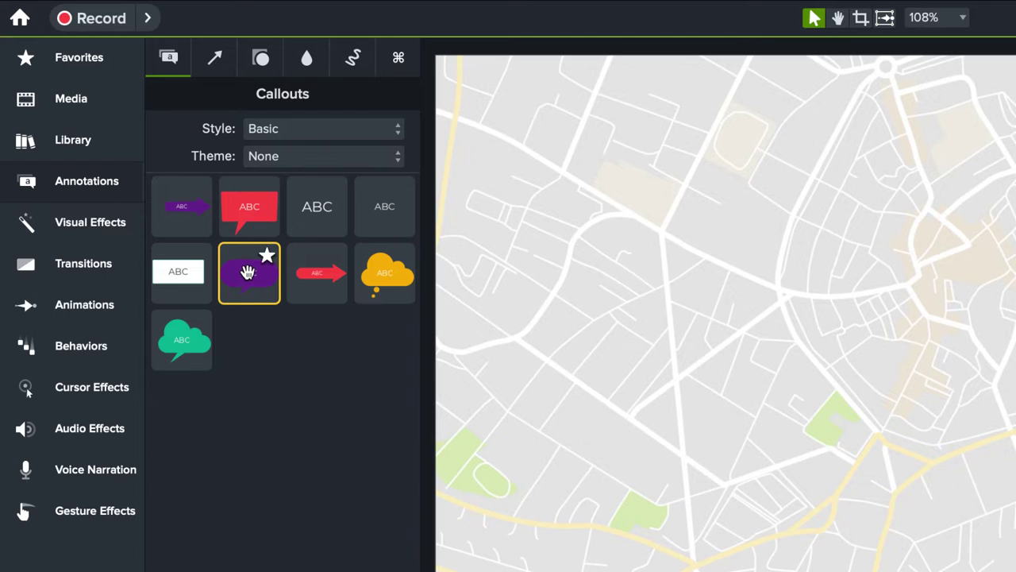
drag(248, 273, 608, 473)
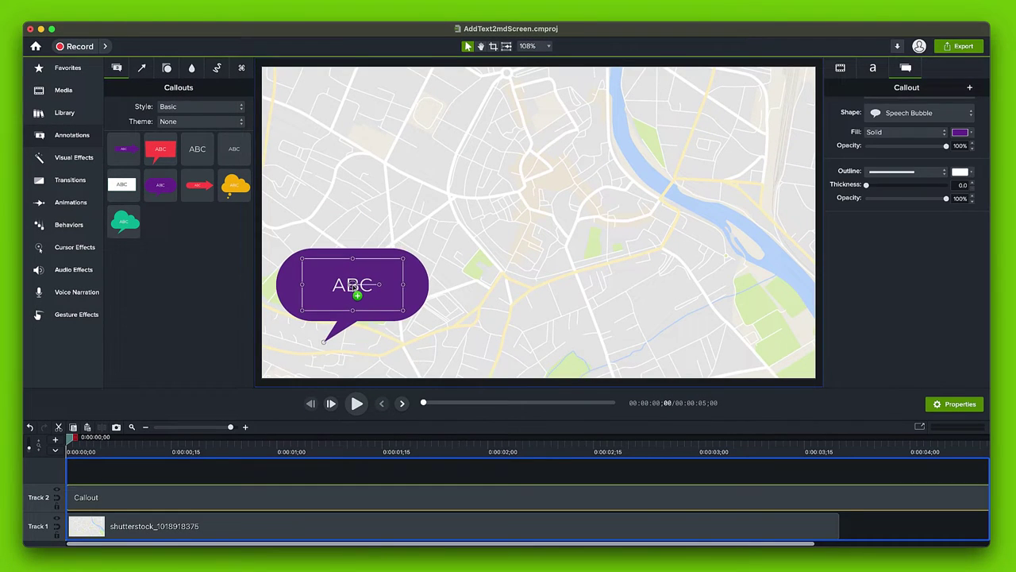
drag(352, 286, 358, 309)
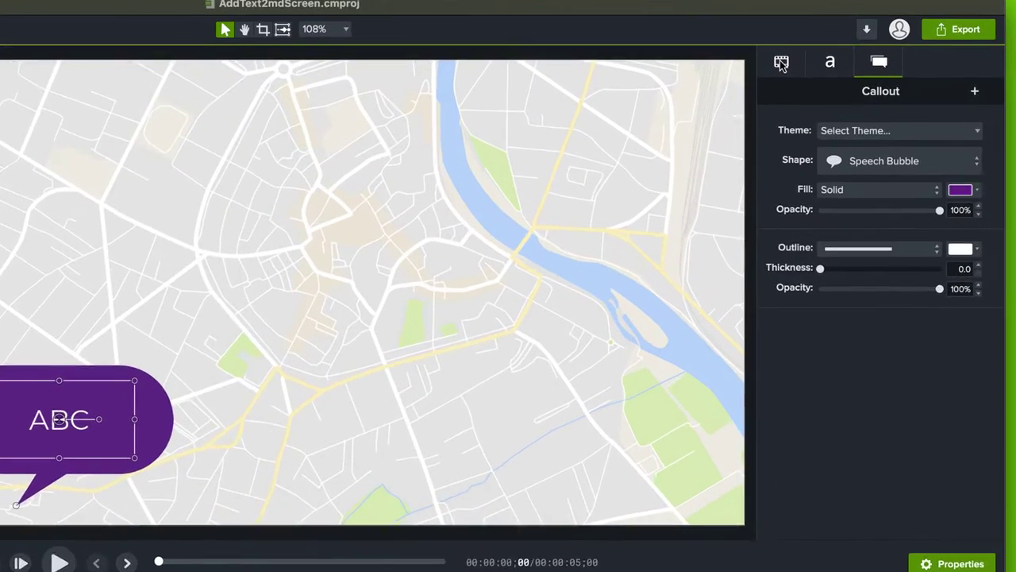
- Review the callout's visual, text and annotation settings: white Montserrat 64 on solid purple
click(840, 68)
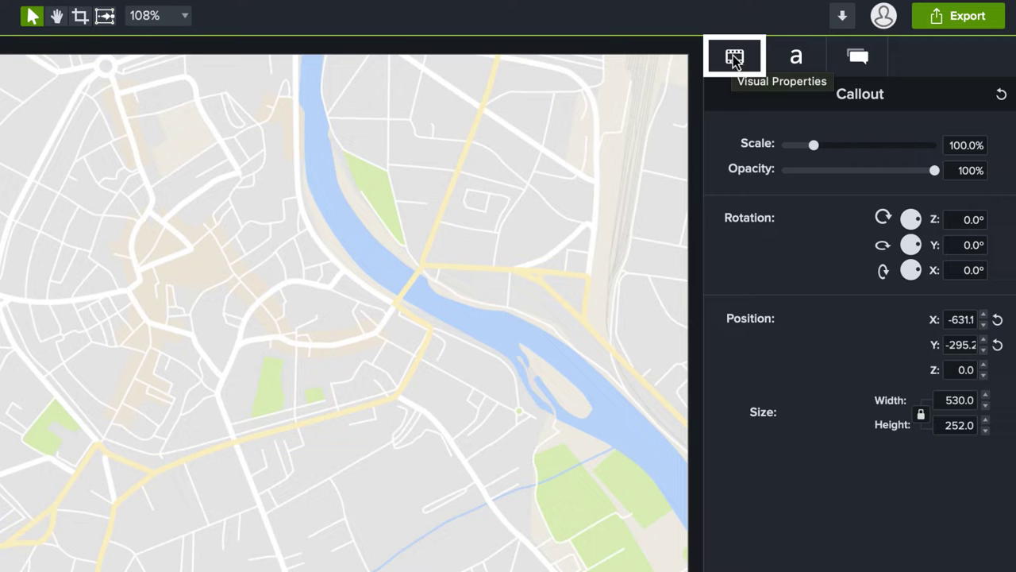
click(796, 57)
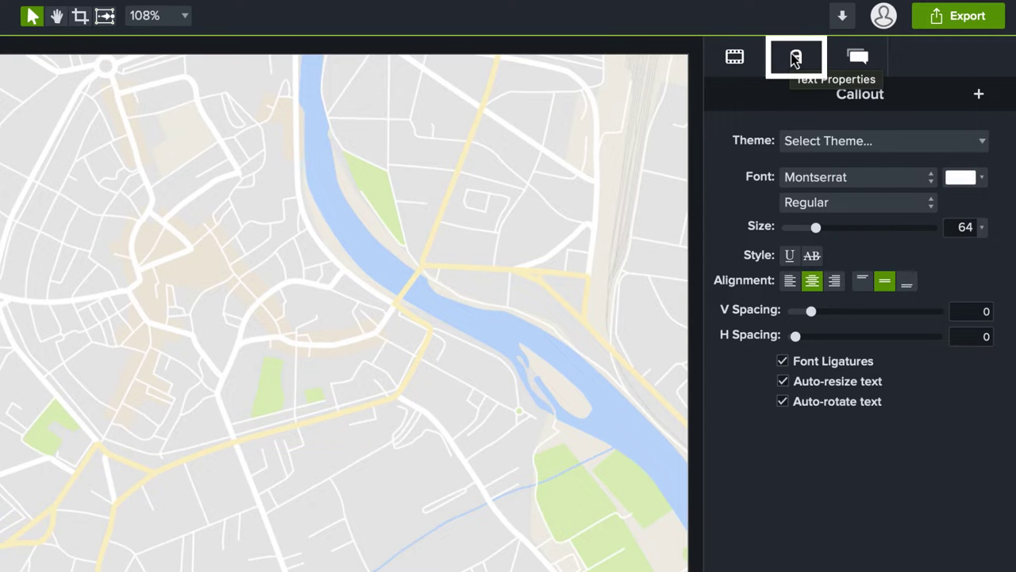
click(858, 57)
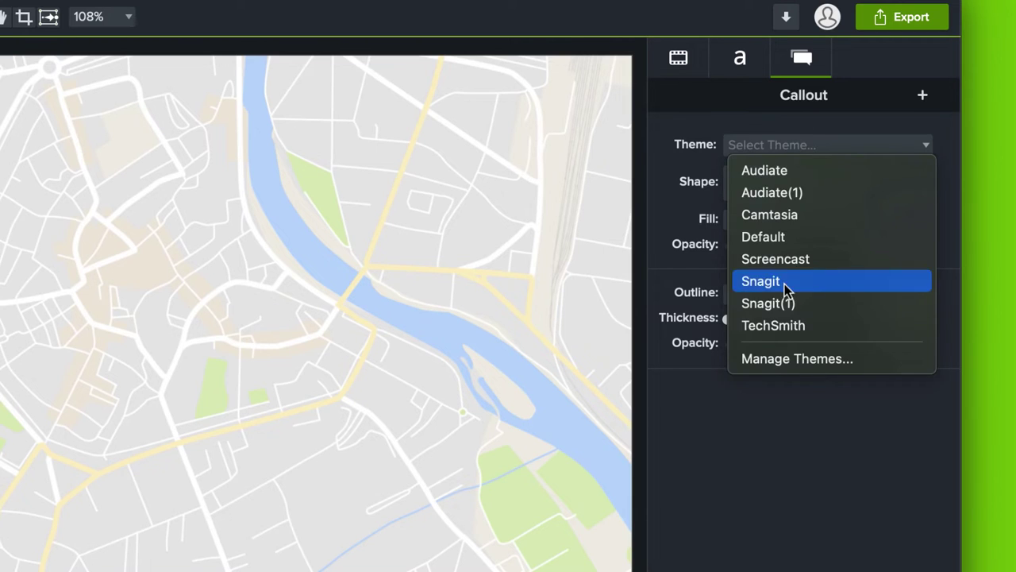
- Apply the TechSmith theme so the bubble turns yellow #FFC82E with dark text
click(779, 325)
click(925, 223)
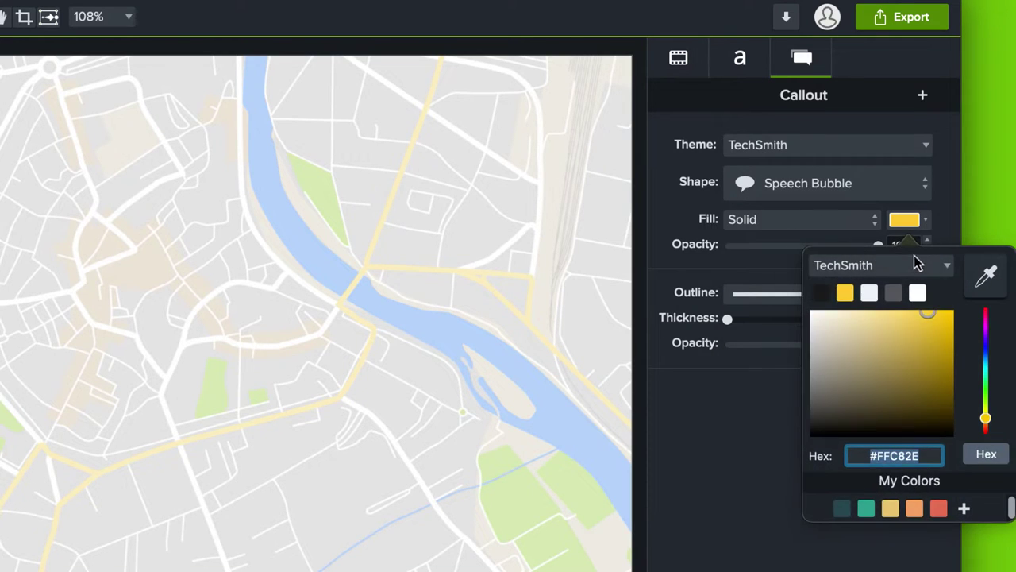
click(914, 264)
- Browse themes in the Theme Manager, previewing the Snagit(1) colours, then close it
click(902, 478)
click(249, 180)
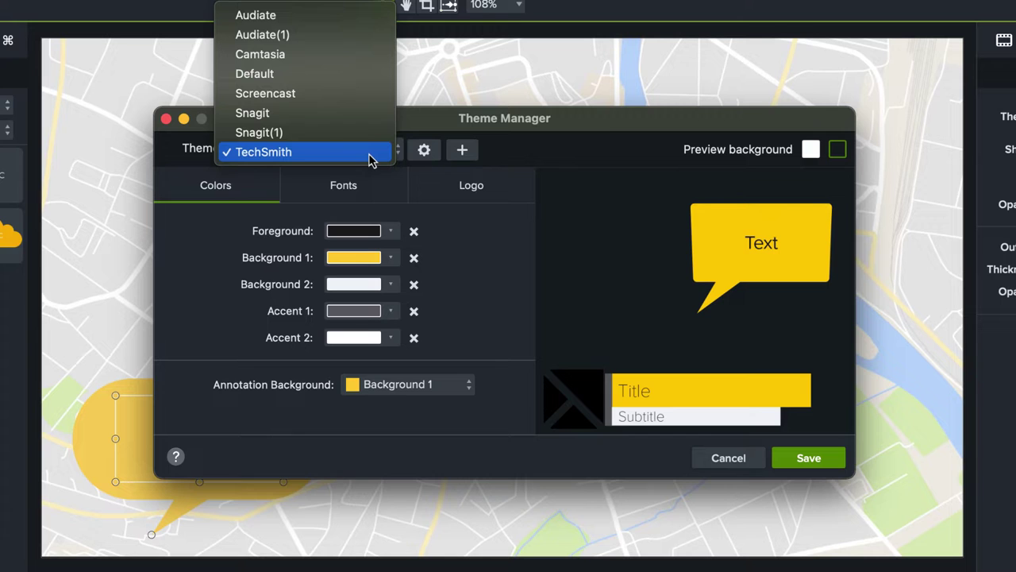
click(350, 133)
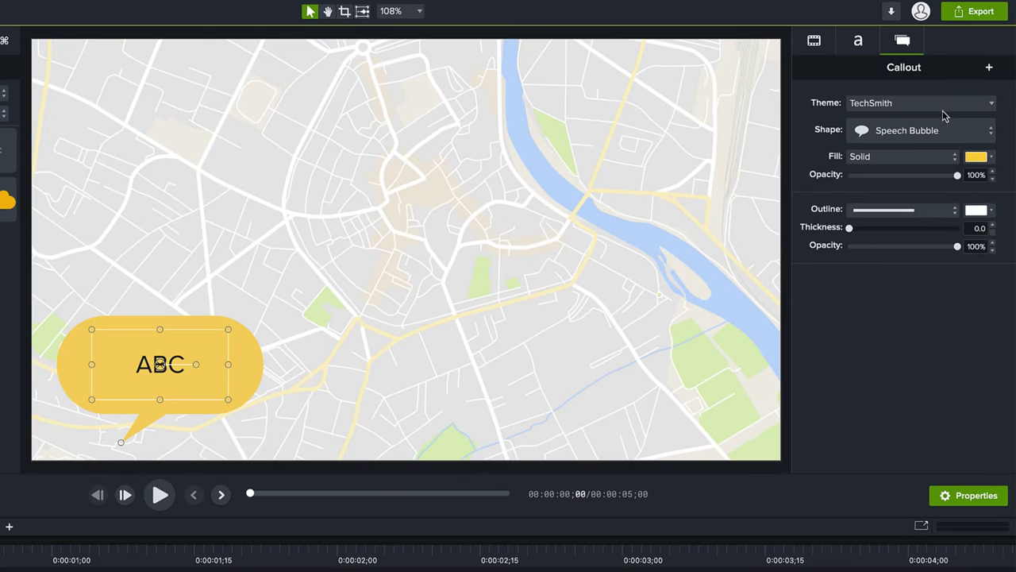
click(943, 105)
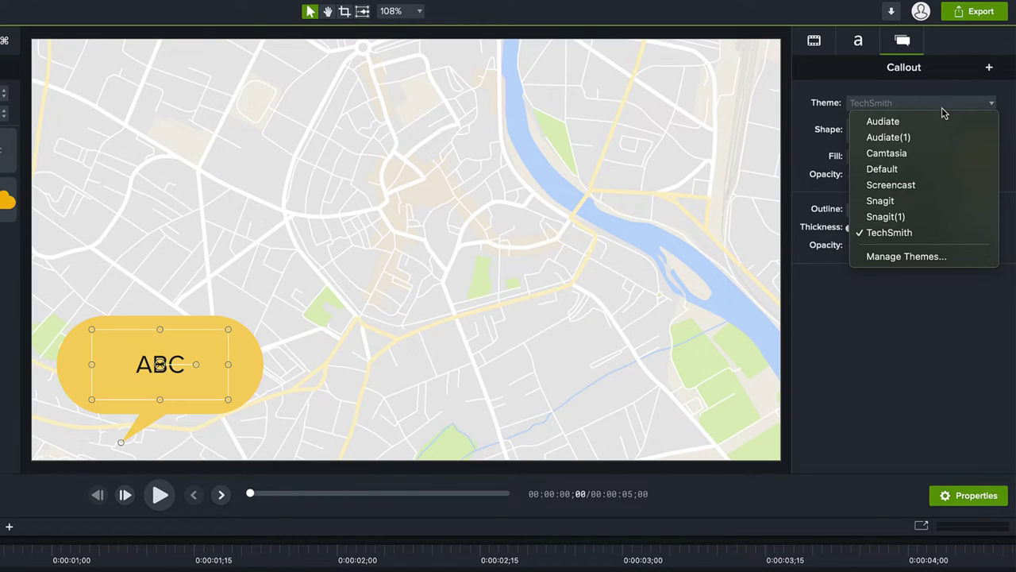
- Apply the Default blue theme and try the Thought Bubble shape
click(936, 174)
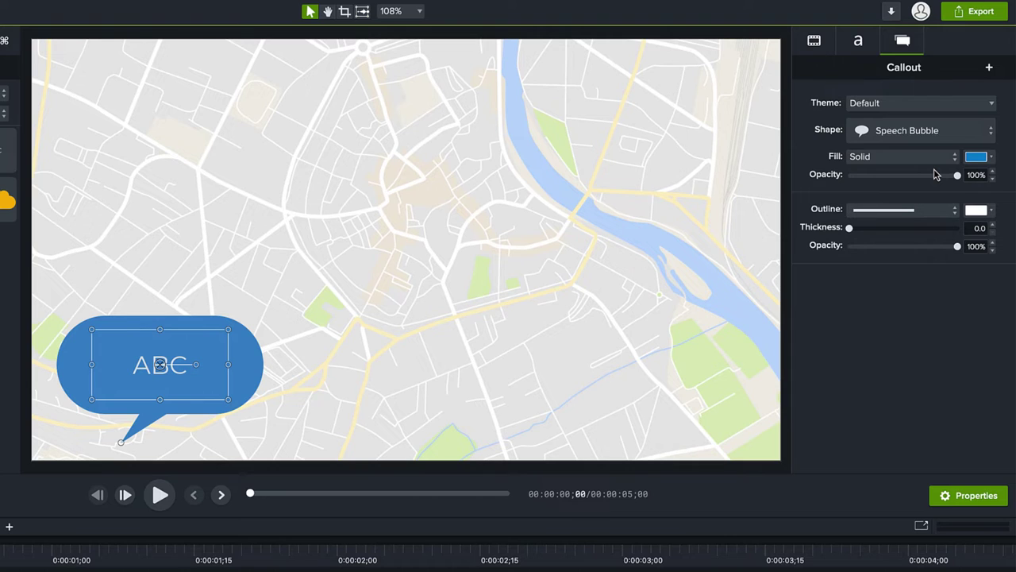
click(920, 134)
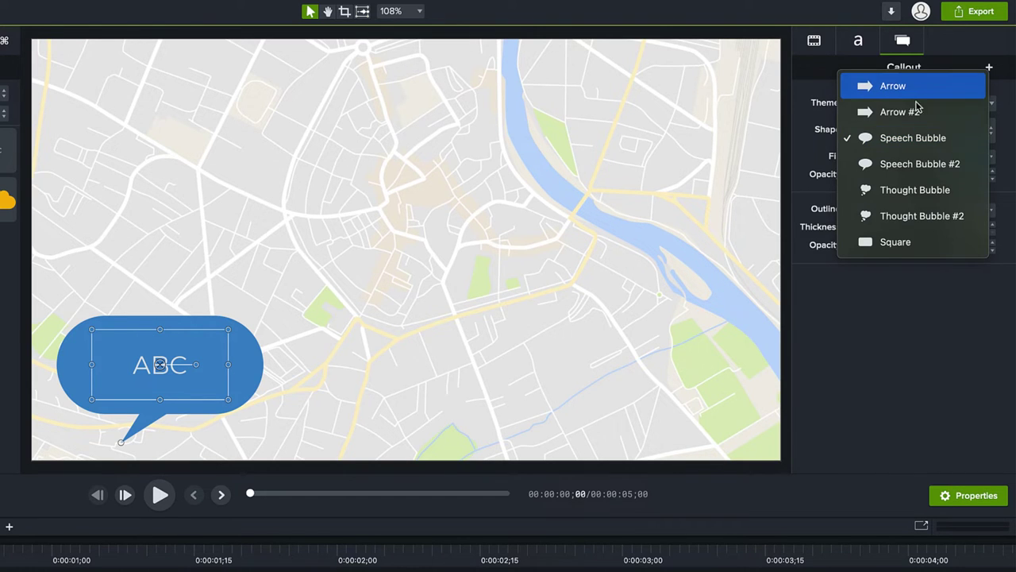
click(915, 190)
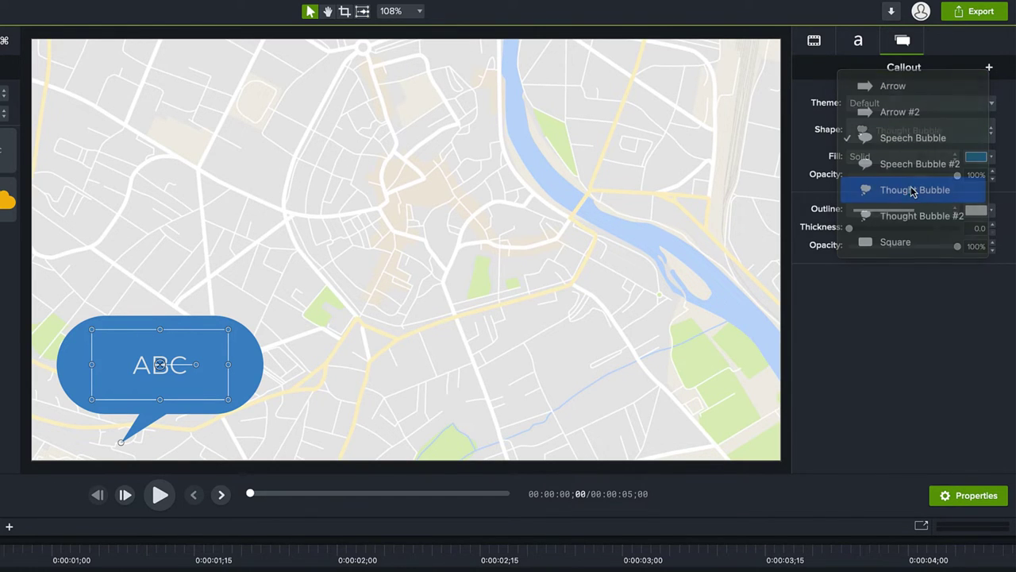
- Return to the Speech Bubble shape and resize its text area, tail pointing upper left
click(910, 132)
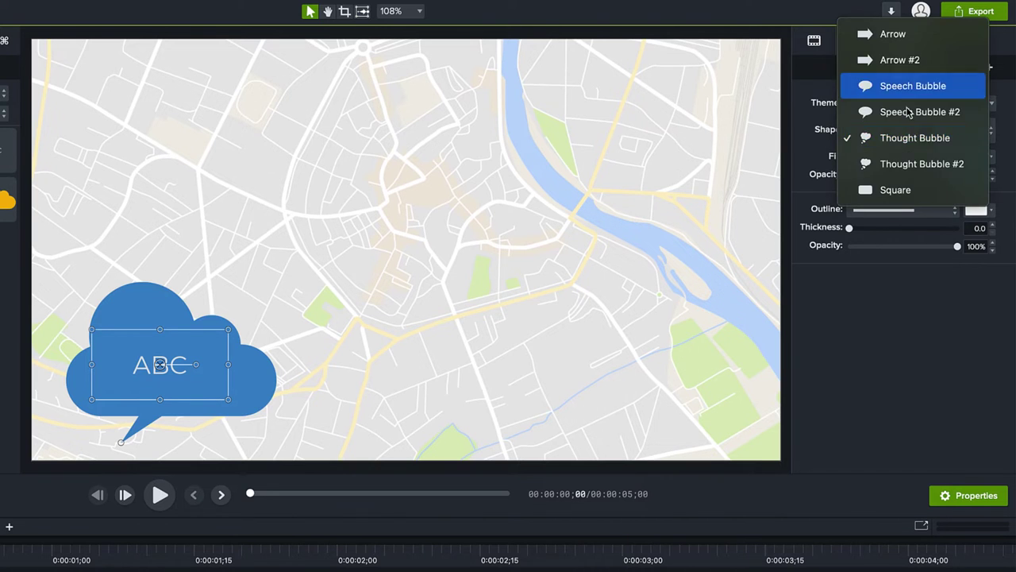
click(895, 84)
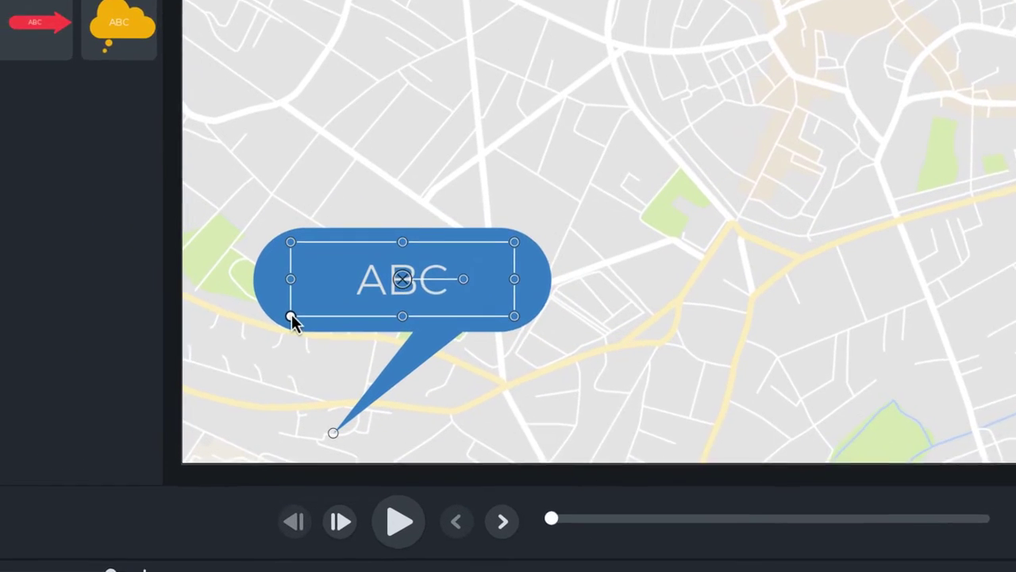
drag(199, 355, 307, 406)
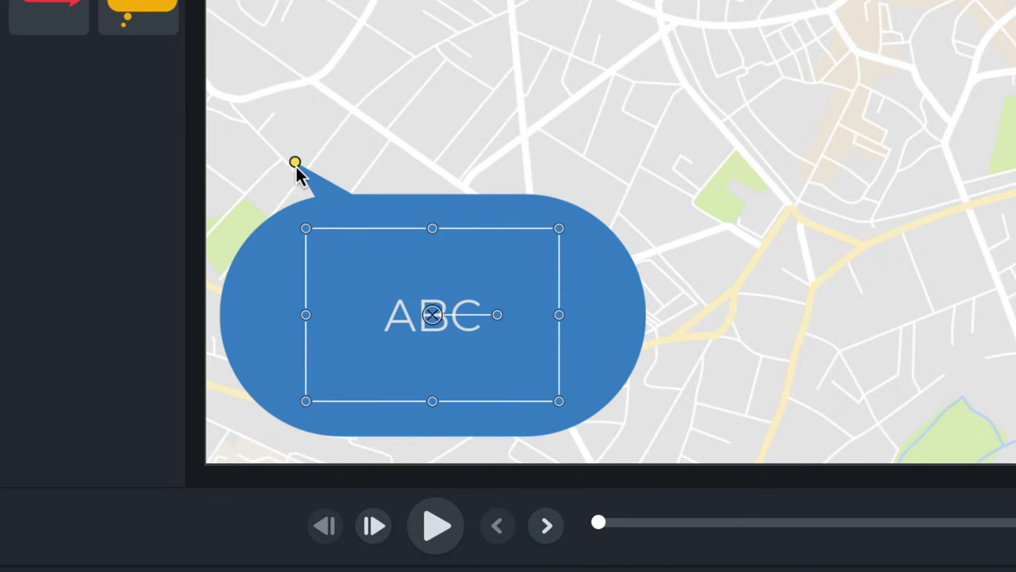
drag(307, 230, 324, 270)
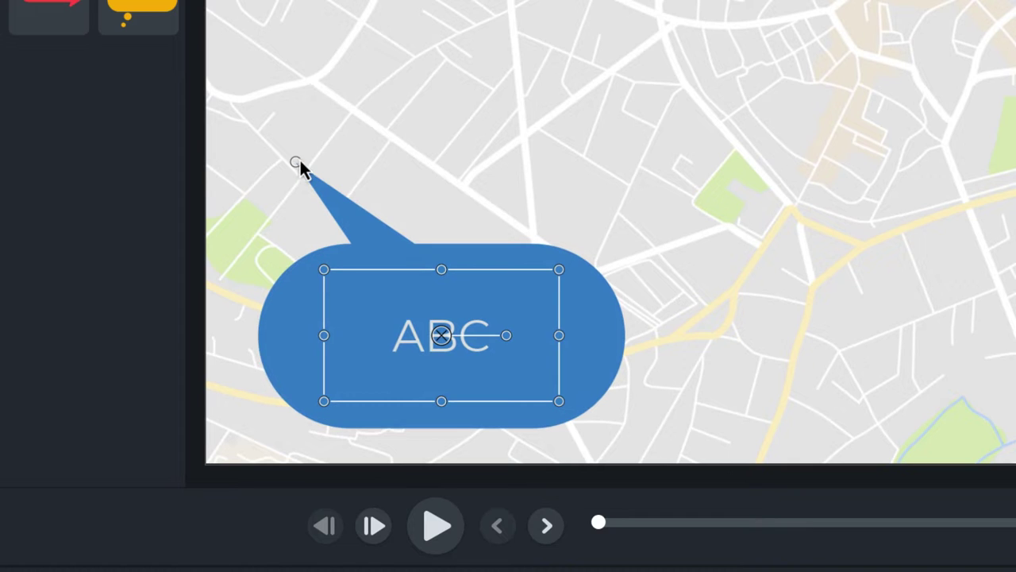
- Shorten the tail, try fill #5CB20A, then sample the park's pale green #D5E7B1 for the fill
drag(295, 162, 267, 208)
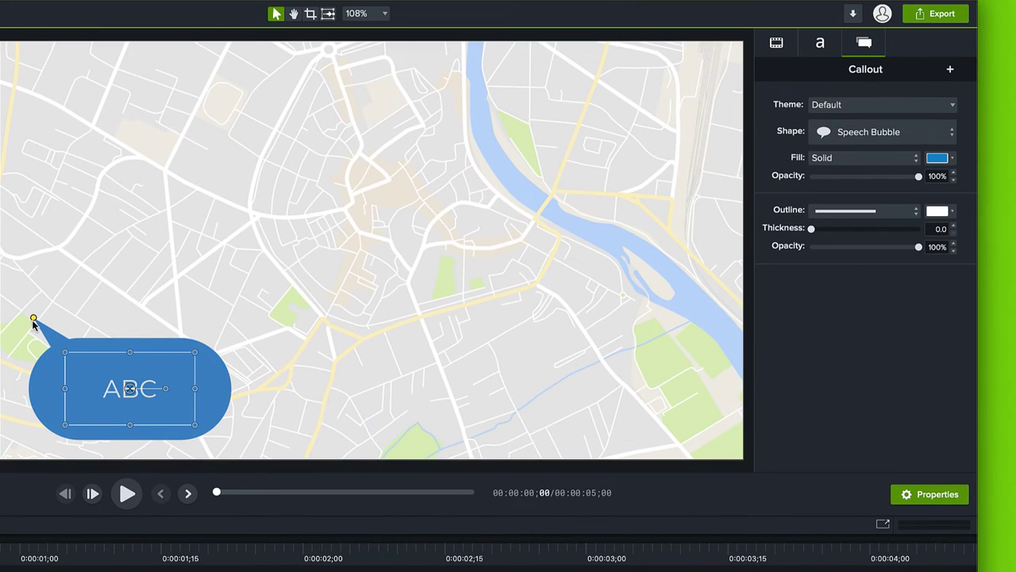
click(952, 158)
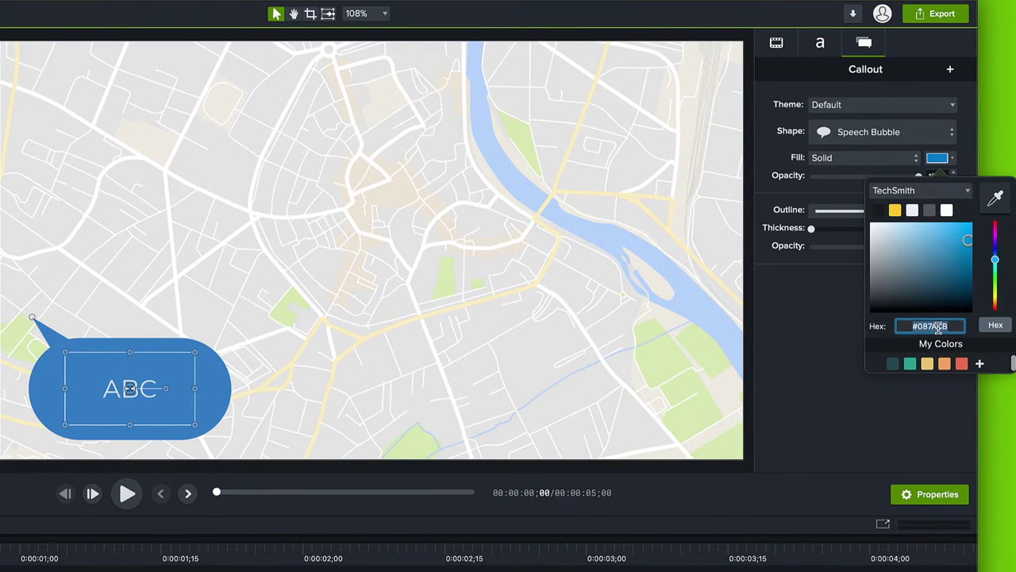
text(5cb20a)
key(Return)
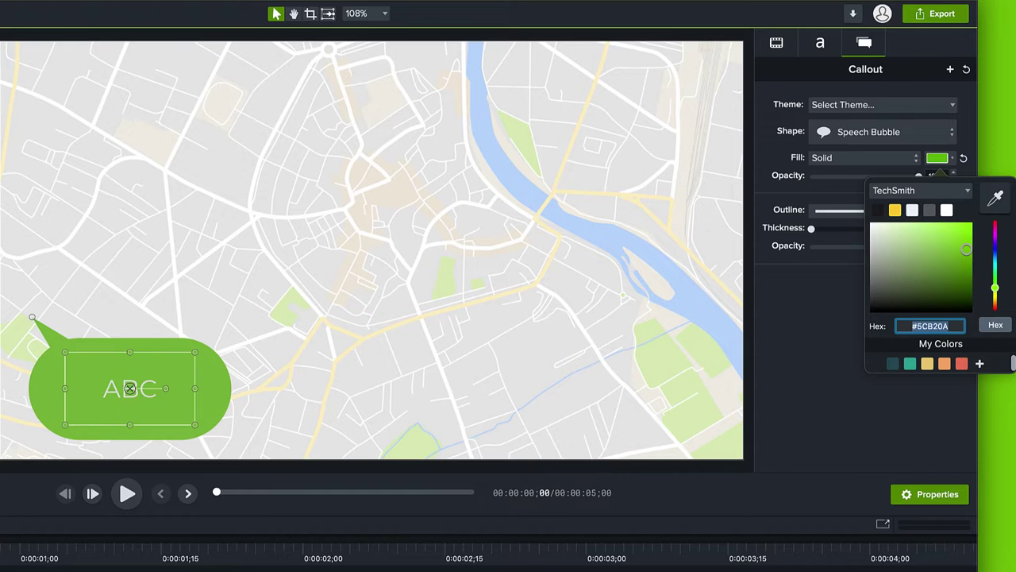
click(997, 199)
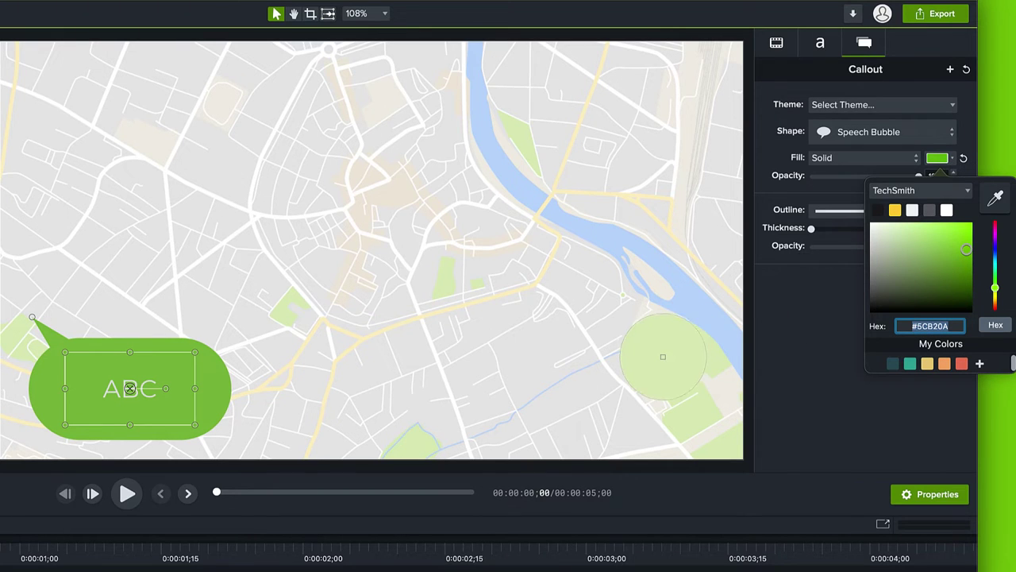
click(666, 362)
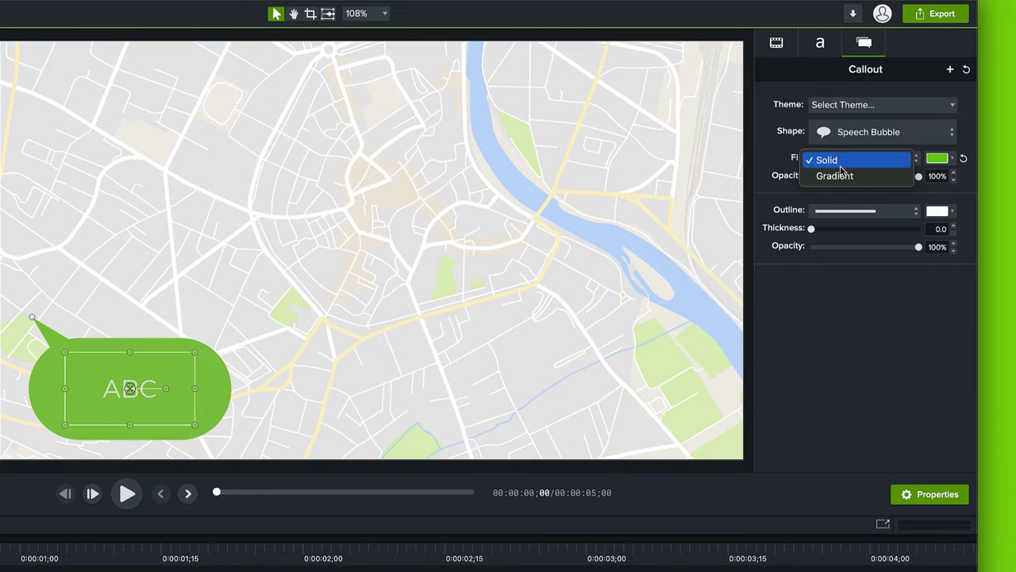
- Try a gradient fill and faded opacity, then set the callout fill back to Solid
click(842, 175)
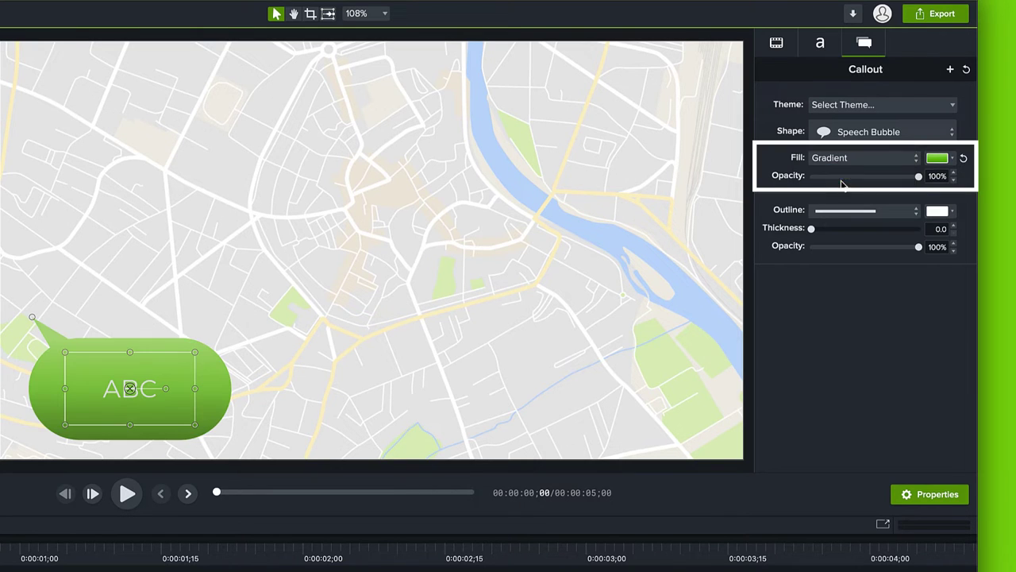
mouse_move(920, 180)
mouse_down()
mouse_move(857, 174)
mouse_move(935, 185)
mouse_up()
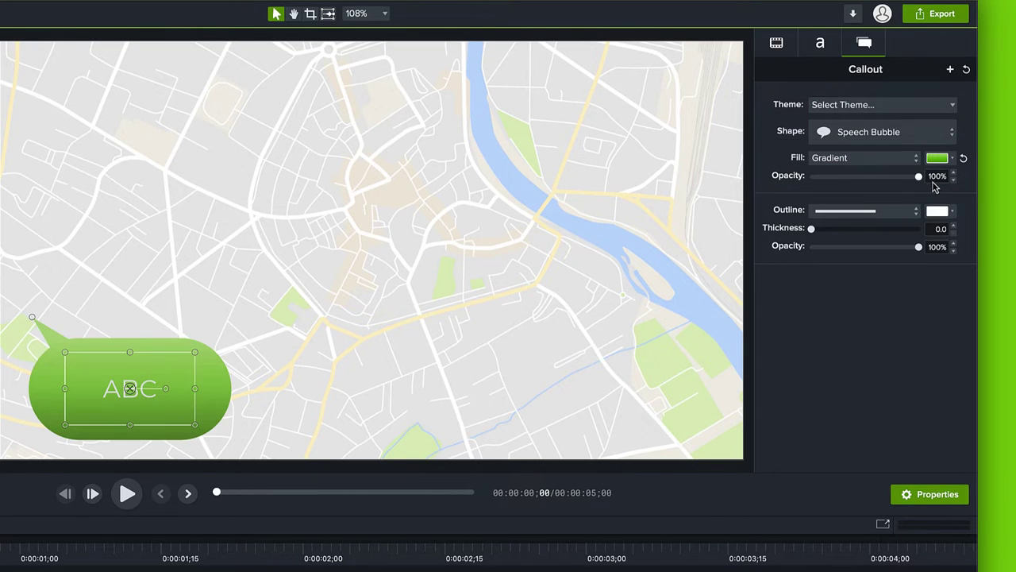
click(876, 156)
click(880, 145)
- Give the outline a solid green Camtasia-theme colour, 3.8 thick at 84% opacity
click(953, 210)
click(946, 248)
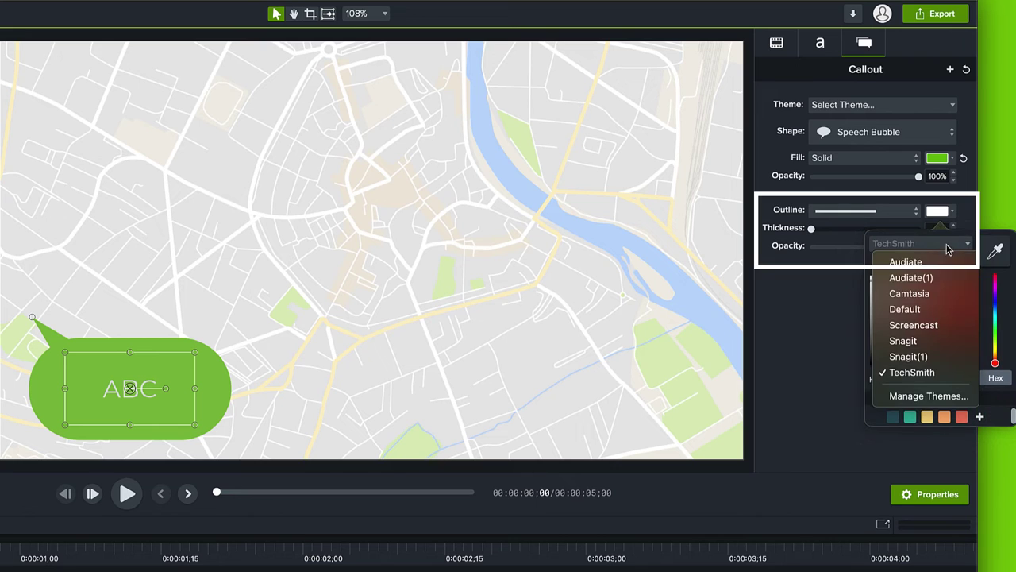
click(909, 293)
click(917, 267)
click(828, 214)
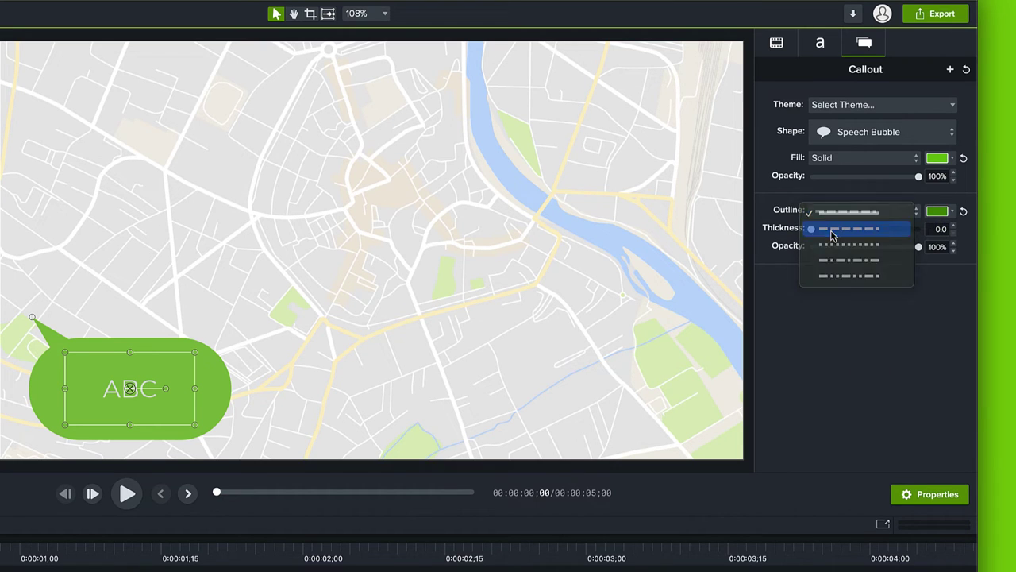
click(832, 235)
drag(811, 229, 817, 230)
click(823, 212)
click(825, 199)
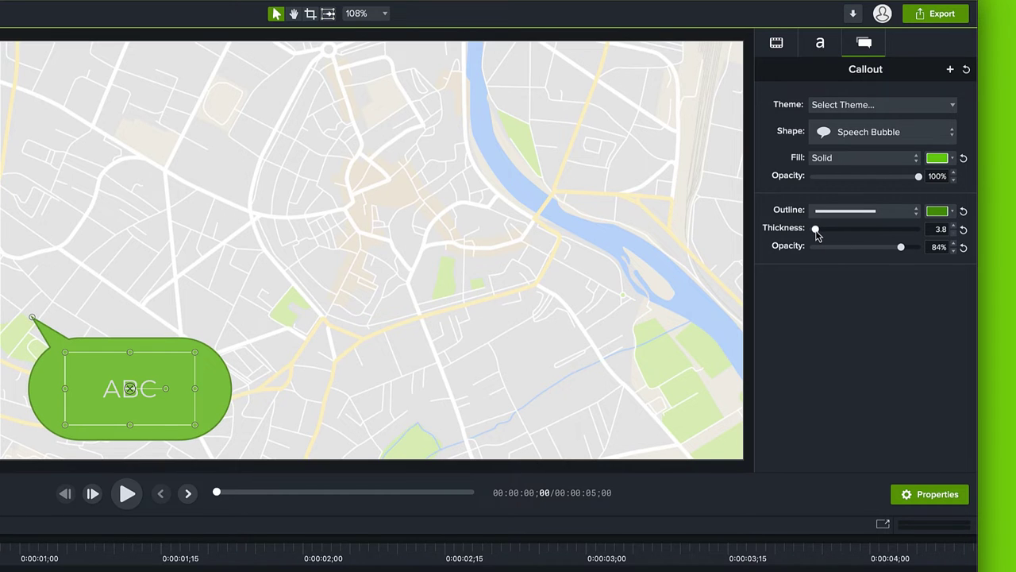
- Set the callout text font to Proxima Nova with Medium weight
click(818, 44)
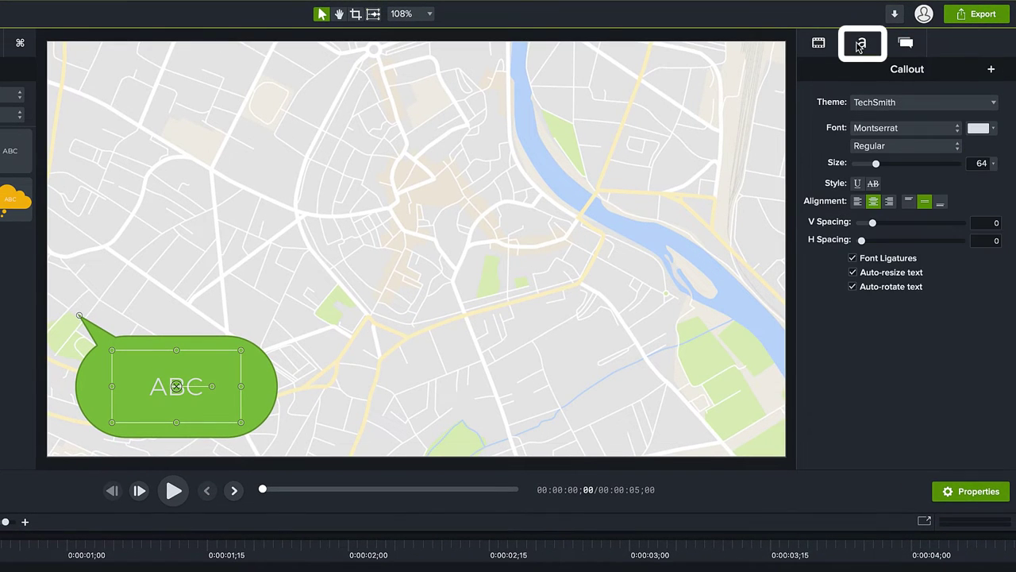
click(880, 128)
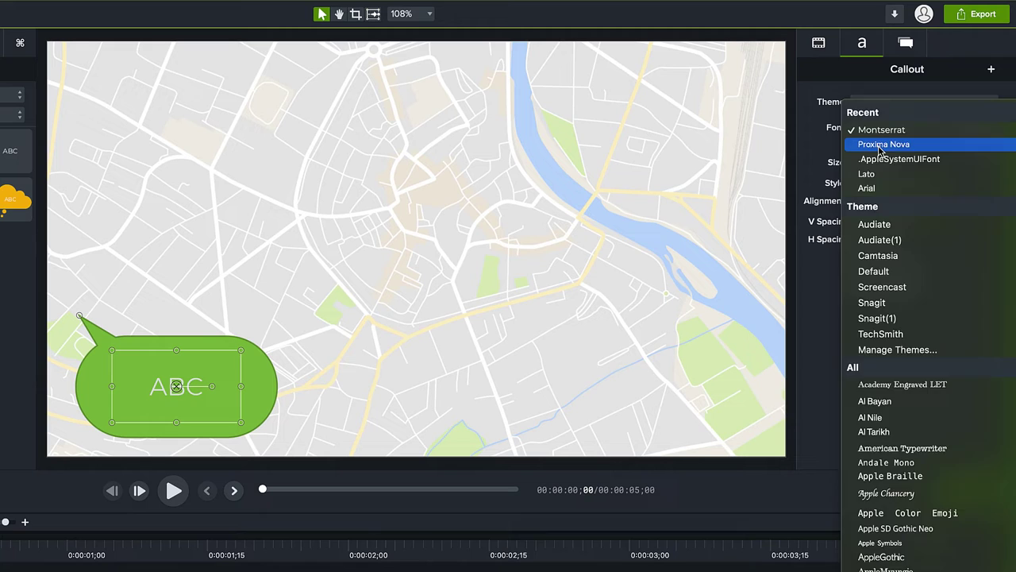
click(879, 146)
click(880, 148)
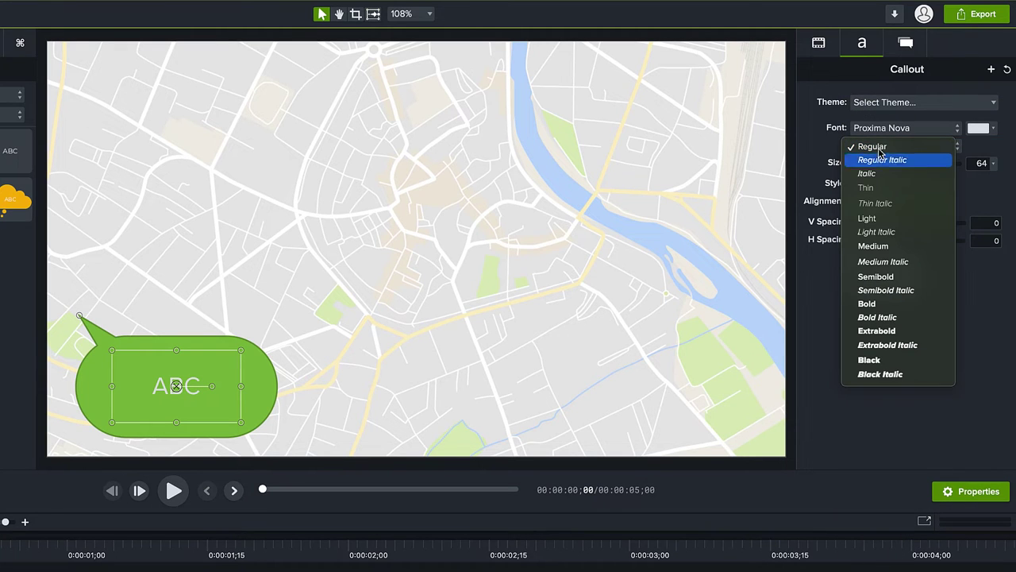
click(887, 248)
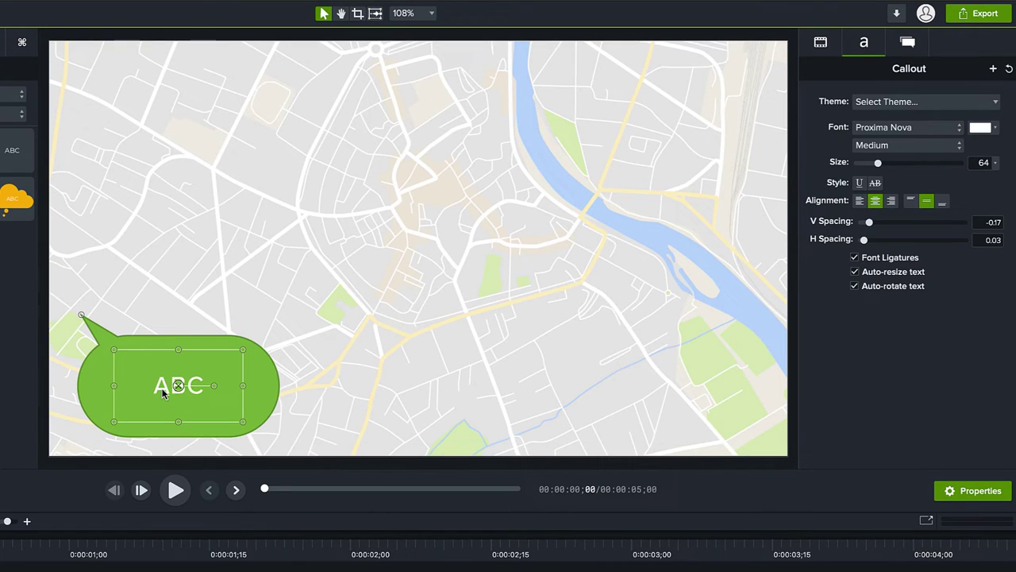
- Replace ABC with a person's name over 'Google Maps Enthusiast' and raise text size to 81
double_click(164, 394)
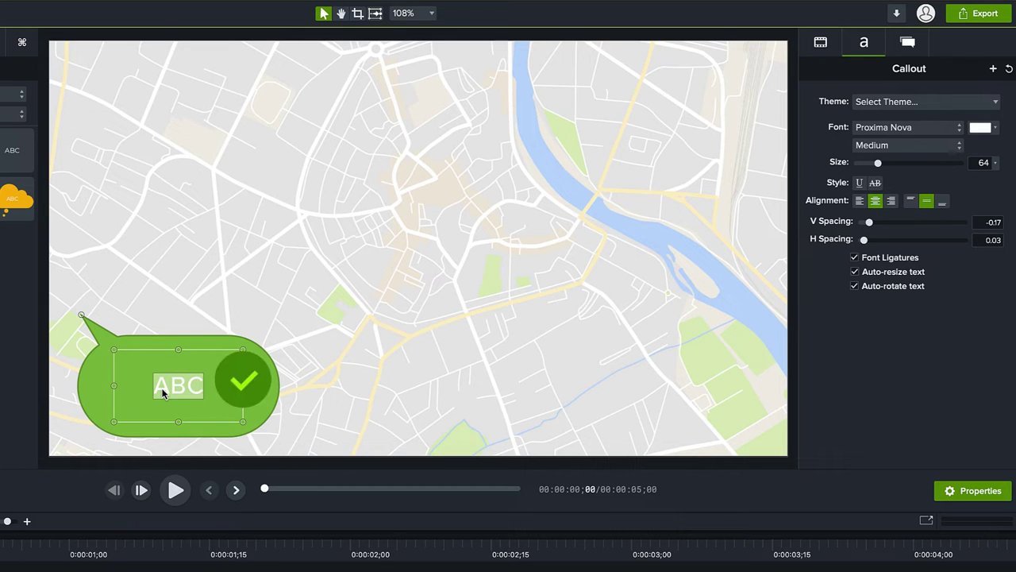
text(John Smith)
key(Return)
text(Google Maps Enthusiast)
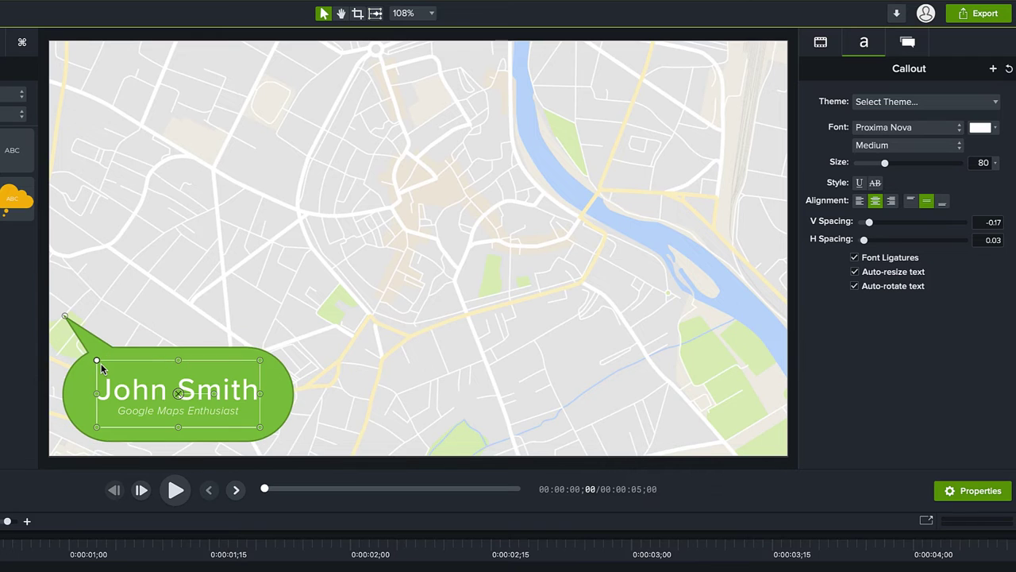
mouse_move(98, 361)
mouse_down()
mouse_move(107, 374)
mouse_move(96, 364)
mouse_up()
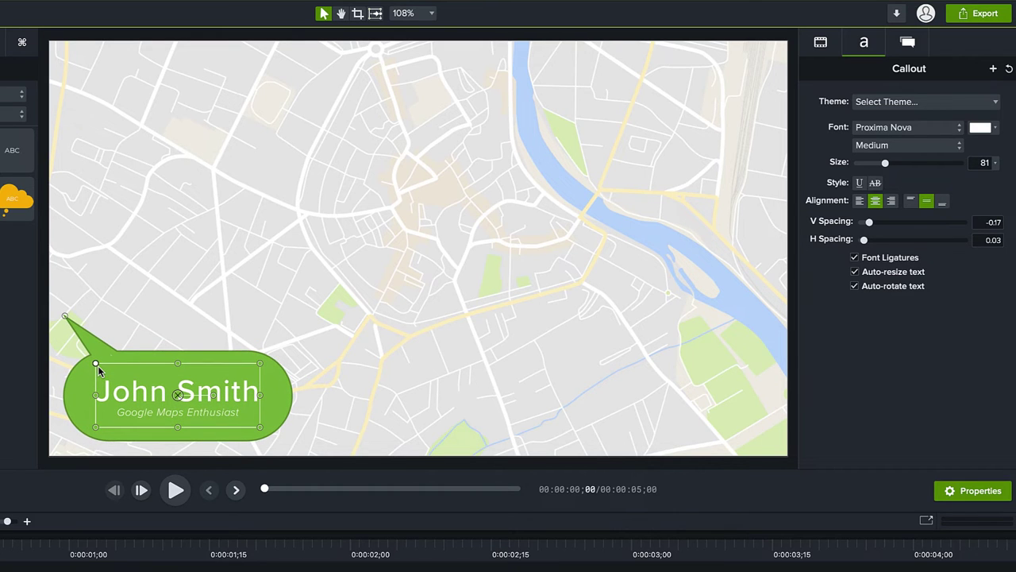
- Scale the callout to 87.2% and test opacity and rotation changes
click(822, 44)
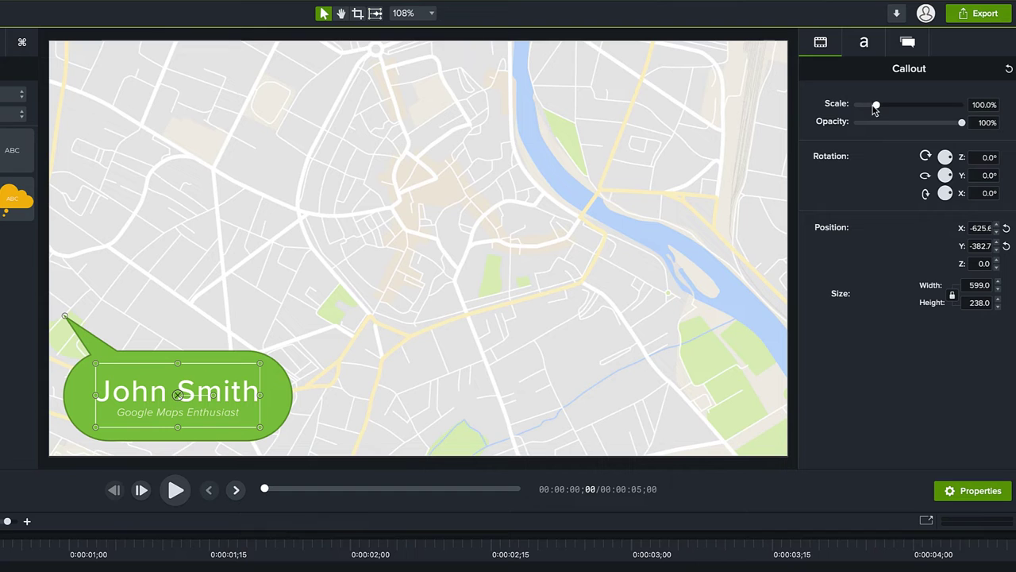
mouse_move(874, 109)
mouse_down()
mouse_move(864, 107)
mouse_move(873, 110)
mouse_up()
mouse_move(963, 127)
mouse_down()
mouse_move(880, 139)
mouse_move(957, 140)
mouse_up()
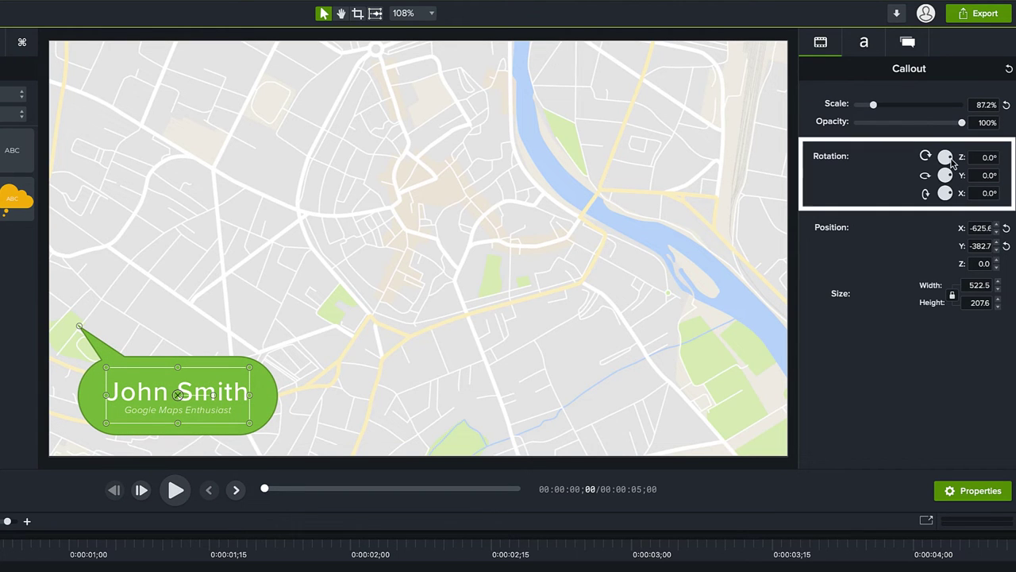
drag(947, 159, 947, 157)
mouse_move(945, 193)
mouse_down()
mouse_move(931, 199)
mouse_move(957, 200)
mouse_up()
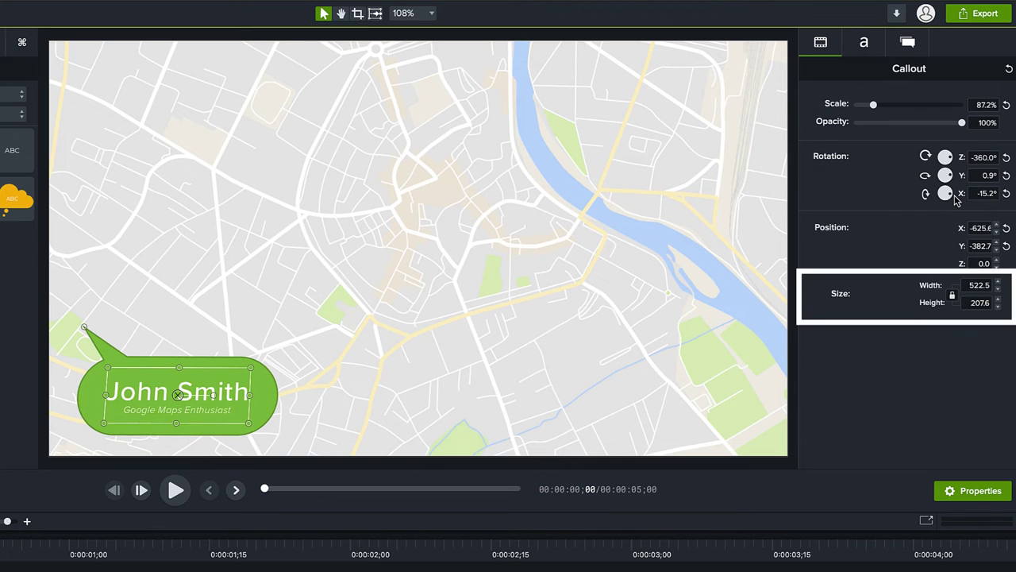
- Try a callout height of 800, then undo it
double_click(980, 302)
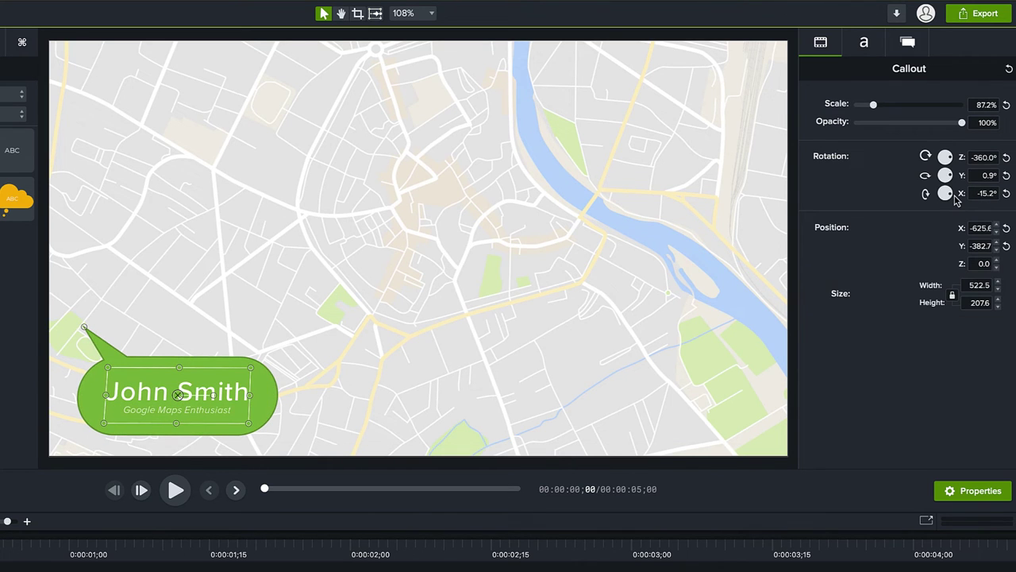
text(800)
key(Return)
key(super+z)
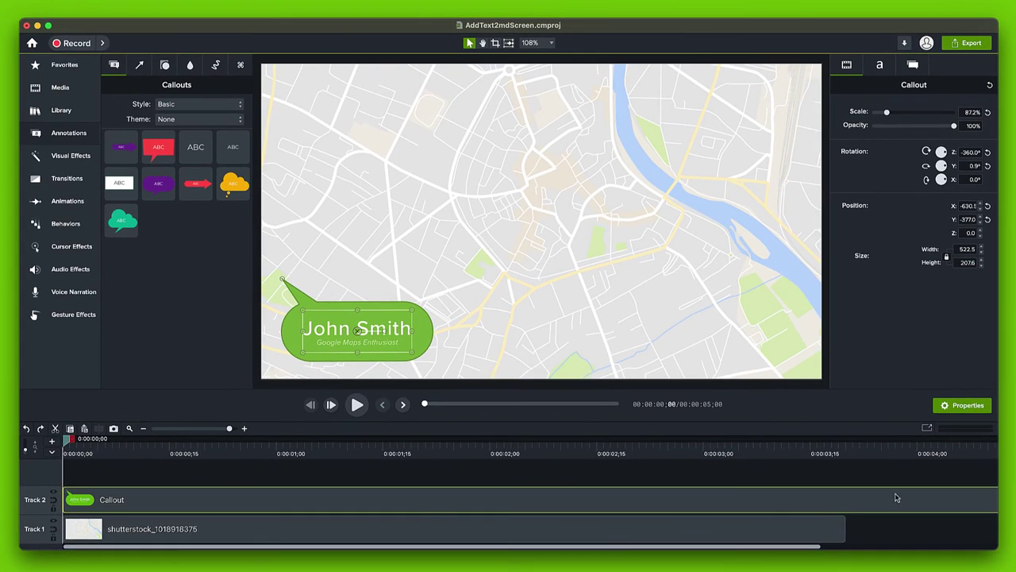
- Trim the callout clip to end with the map video, apply Sliding, and play it back
scroll(913, 501, right, 5)
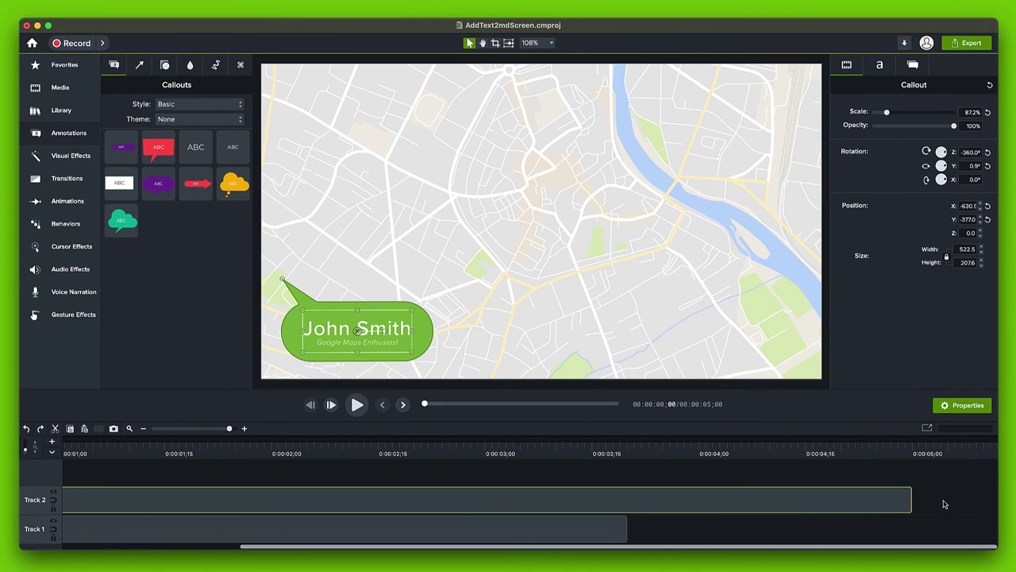
drag(913, 500, 628, 499)
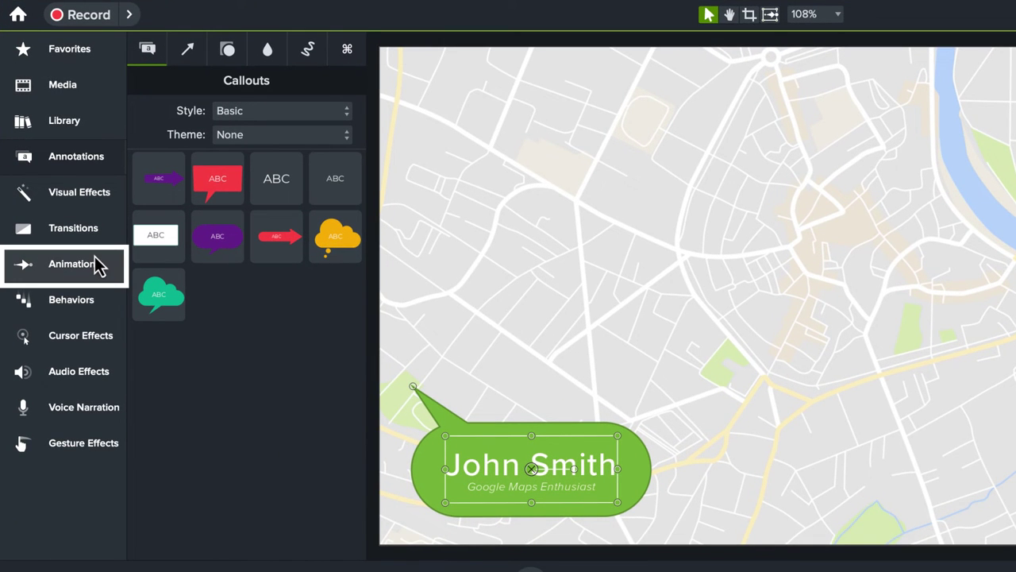
click(92, 307)
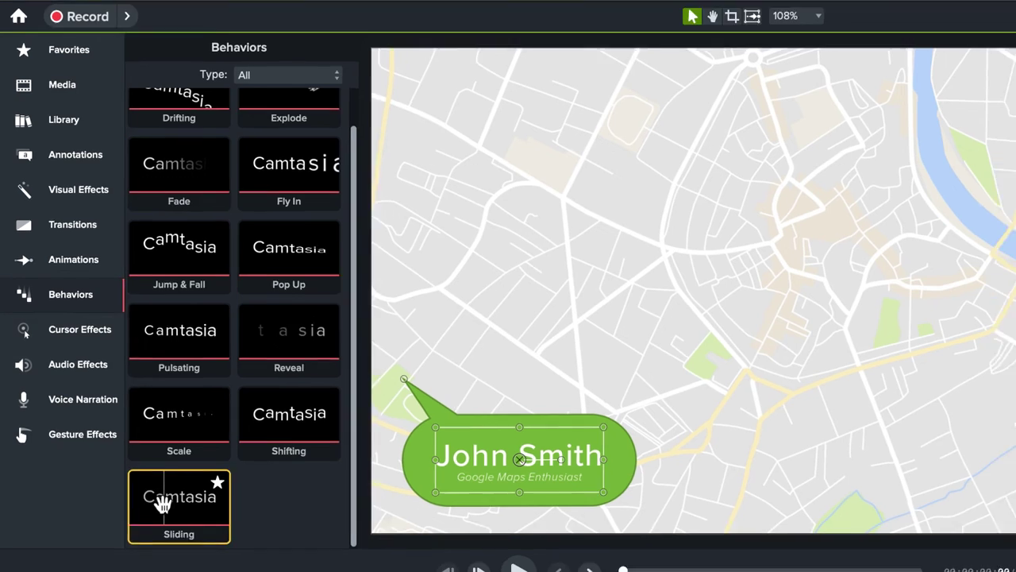
drag(163, 504, 120, 499)
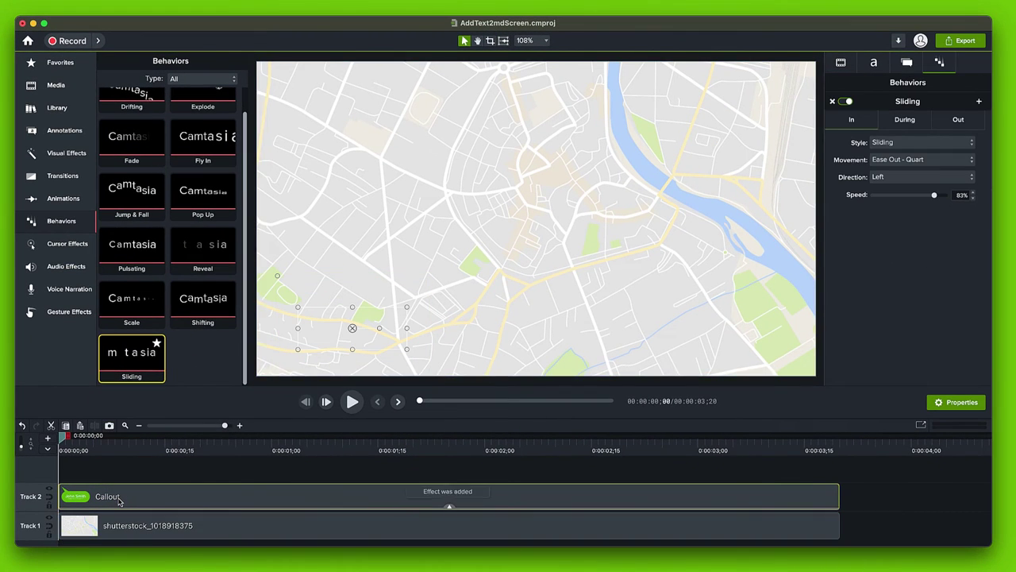
key(space)
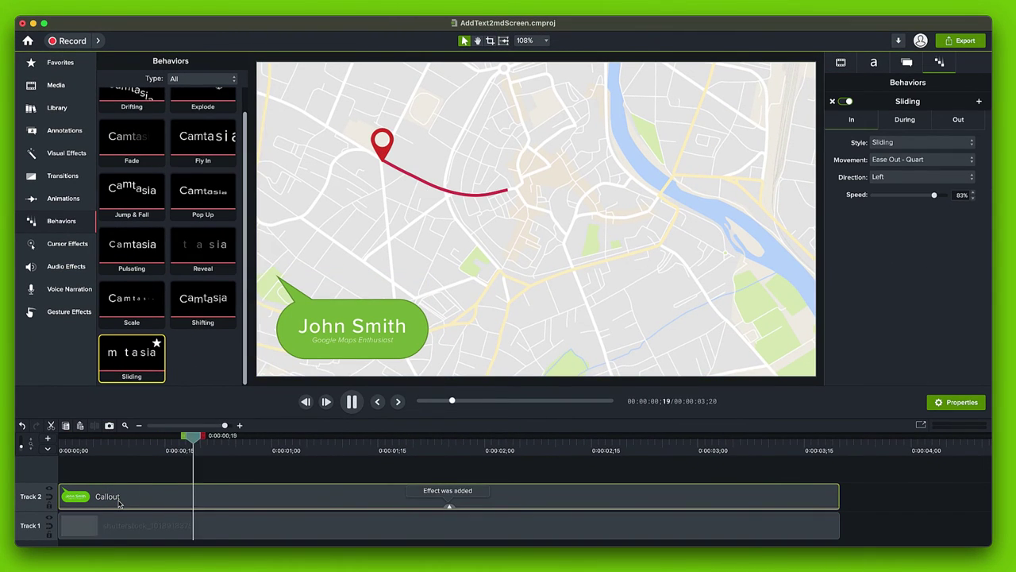